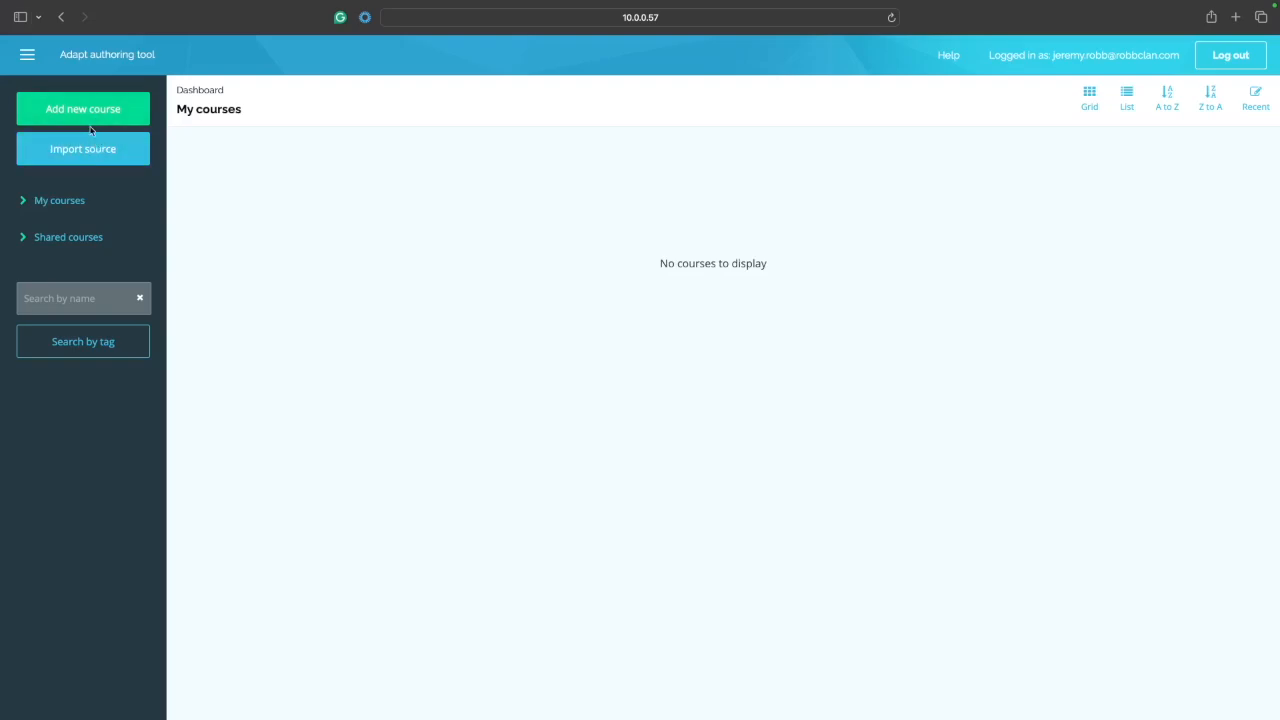
# Open plugin management and review the installed extensions, components, themes and menus
pyautogui.click(27, 57)
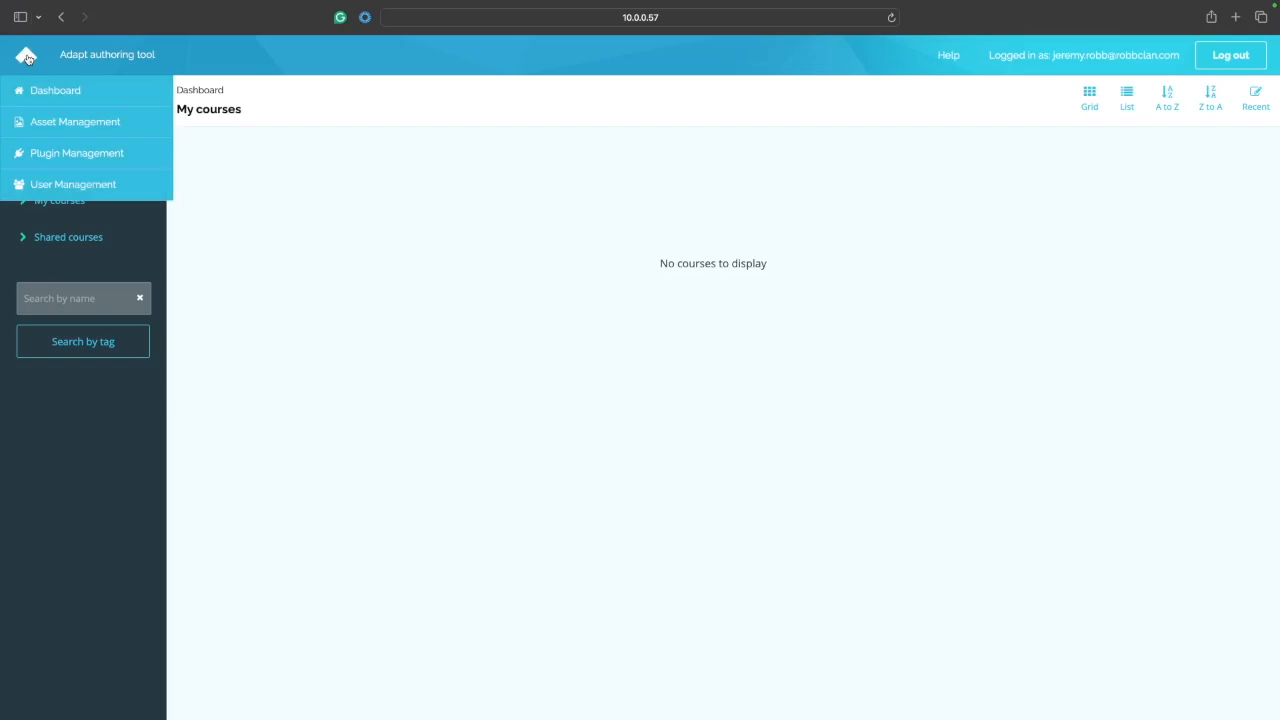
pyautogui.click(66, 152)
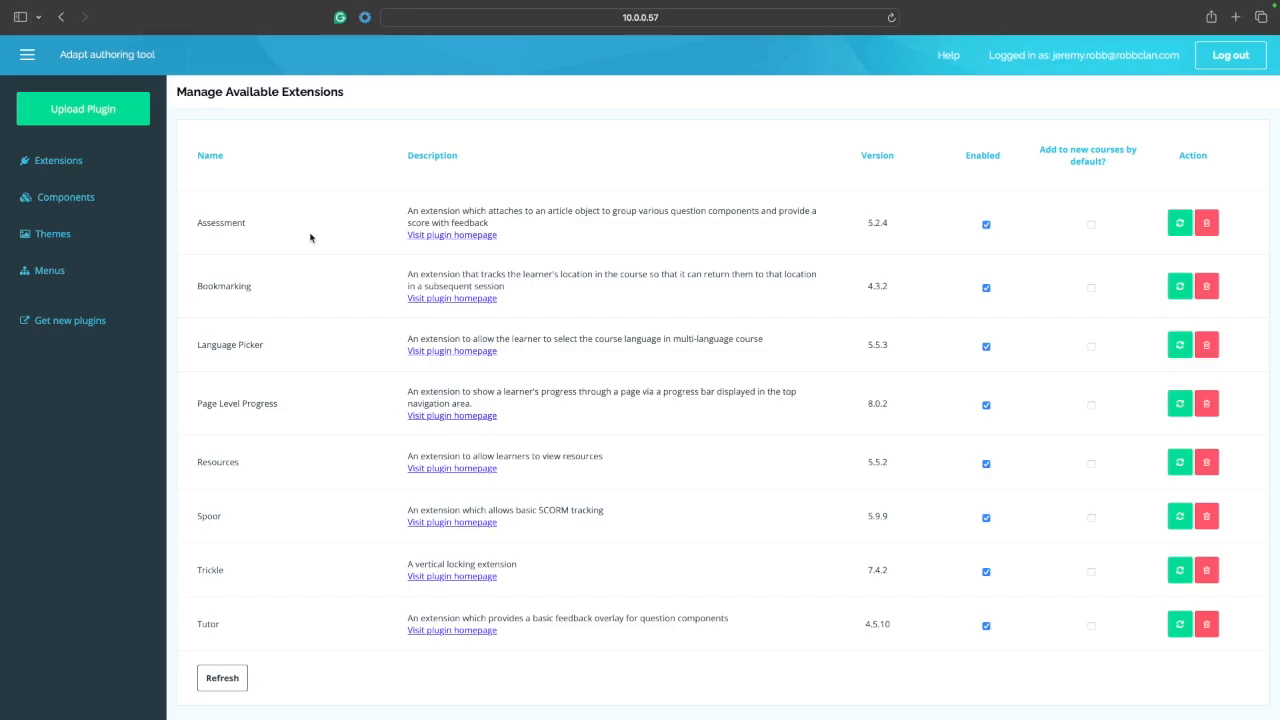
pyautogui.click(56, 199)
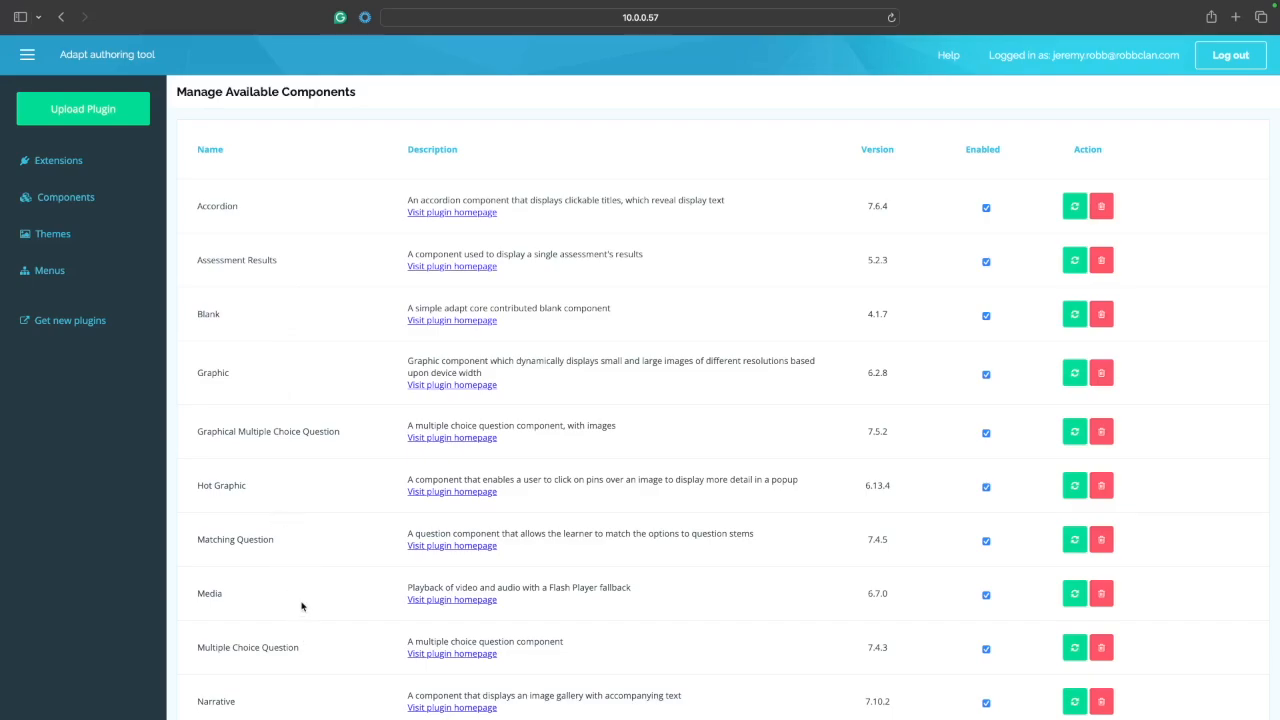
pyautogui.scroll(-5, 301, 606)
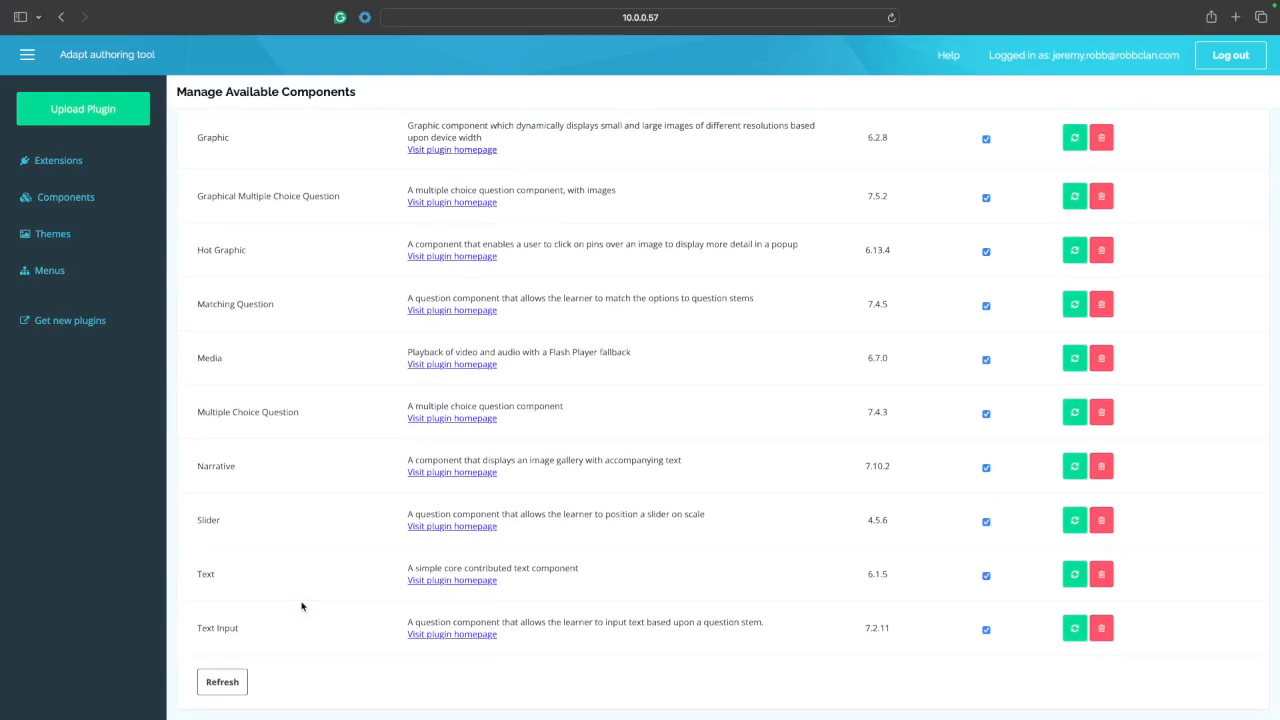
pyautogui.click(57, 233)
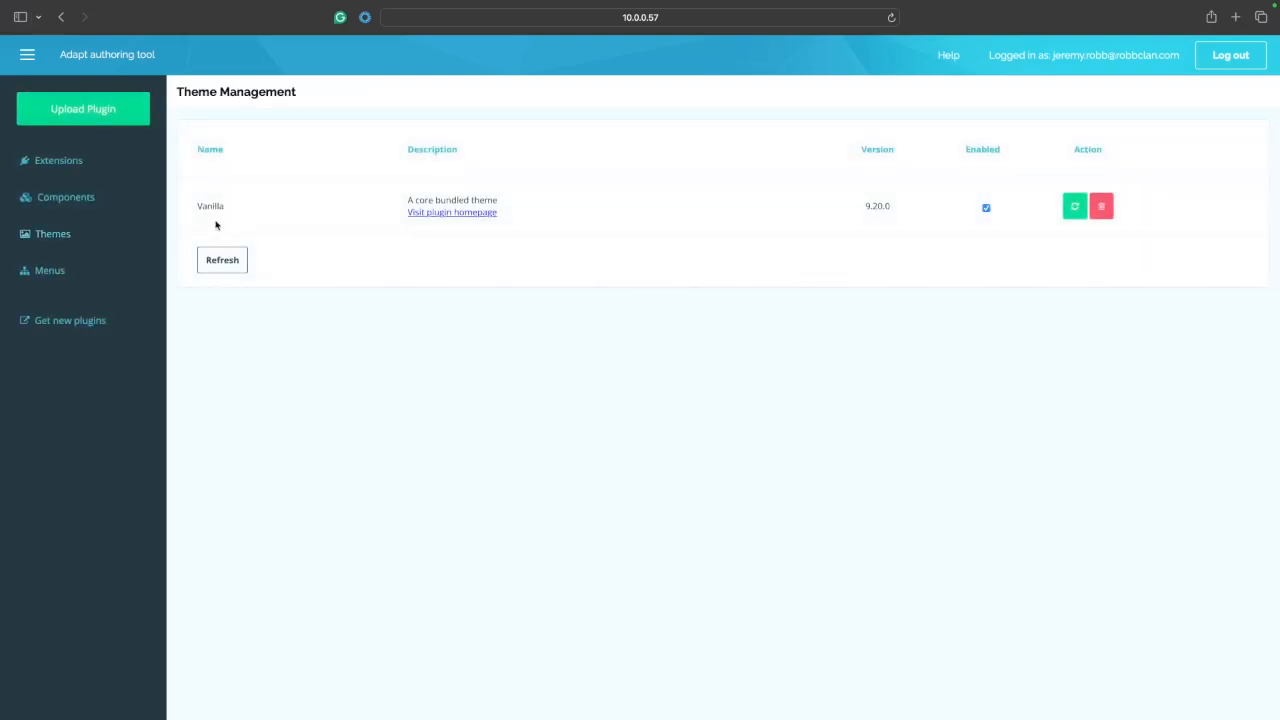
pyautogui.click(50, 271)
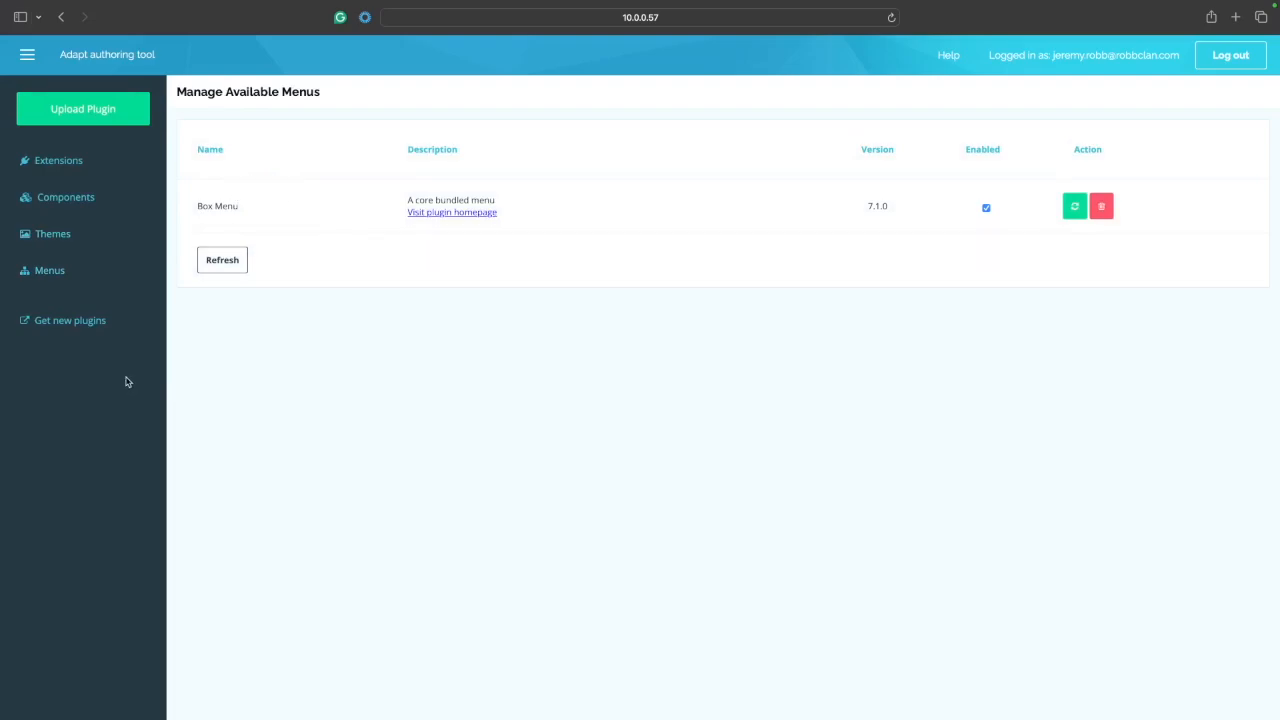
# Open the Adapt Learning site for getting new plugins and look through the available extensions, components, themes and menus
pyautogui.click(70, 321)
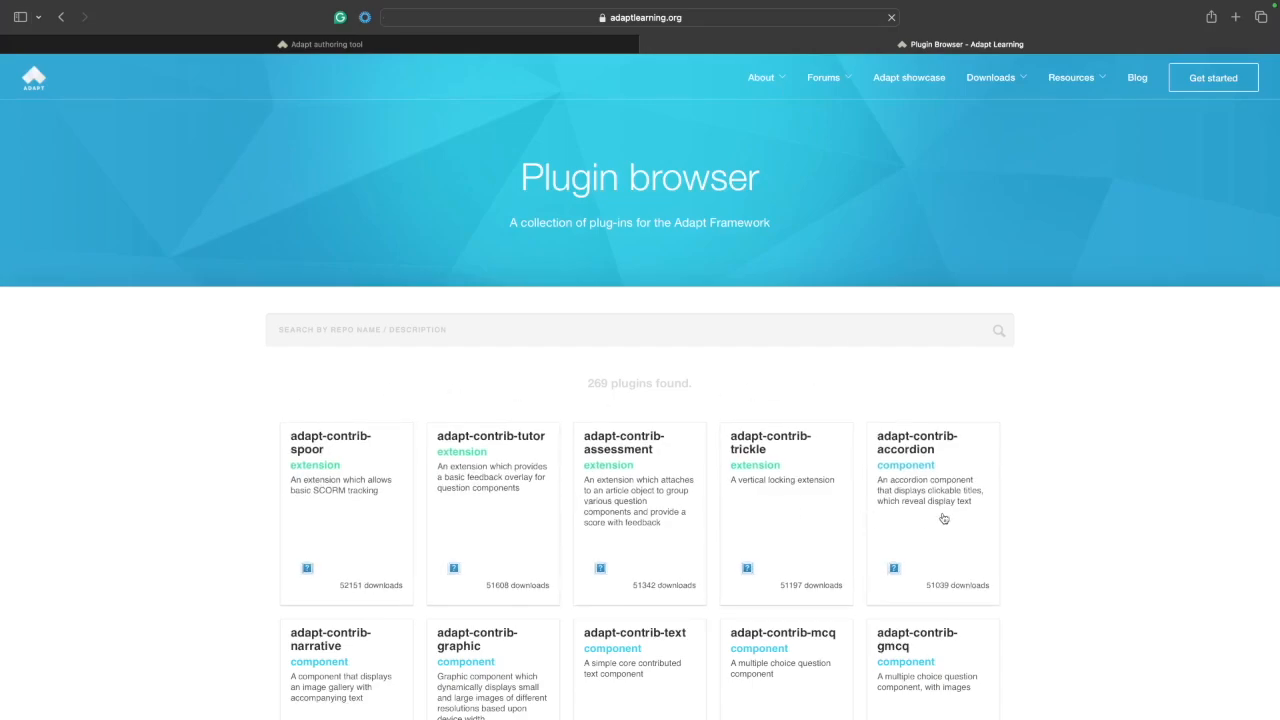
pyautogui.scroll(-1, 943, 518)
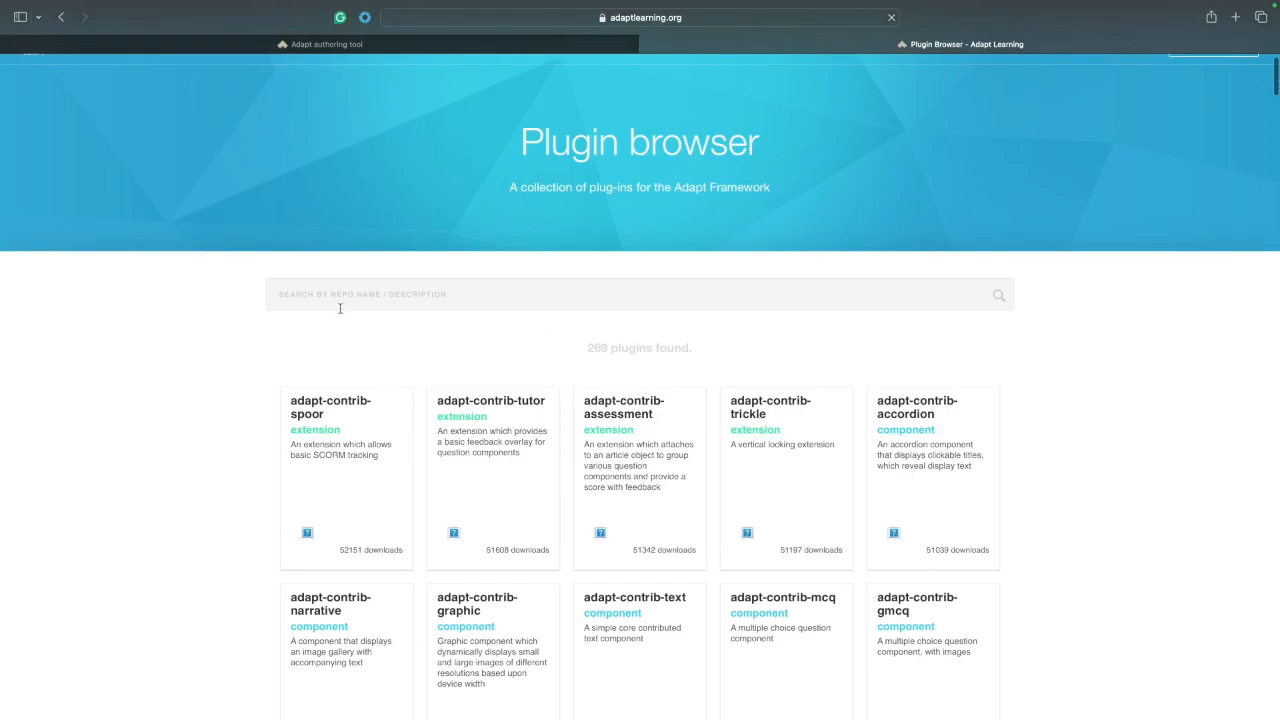
pyautogui.scroll(-5, 943, 528)
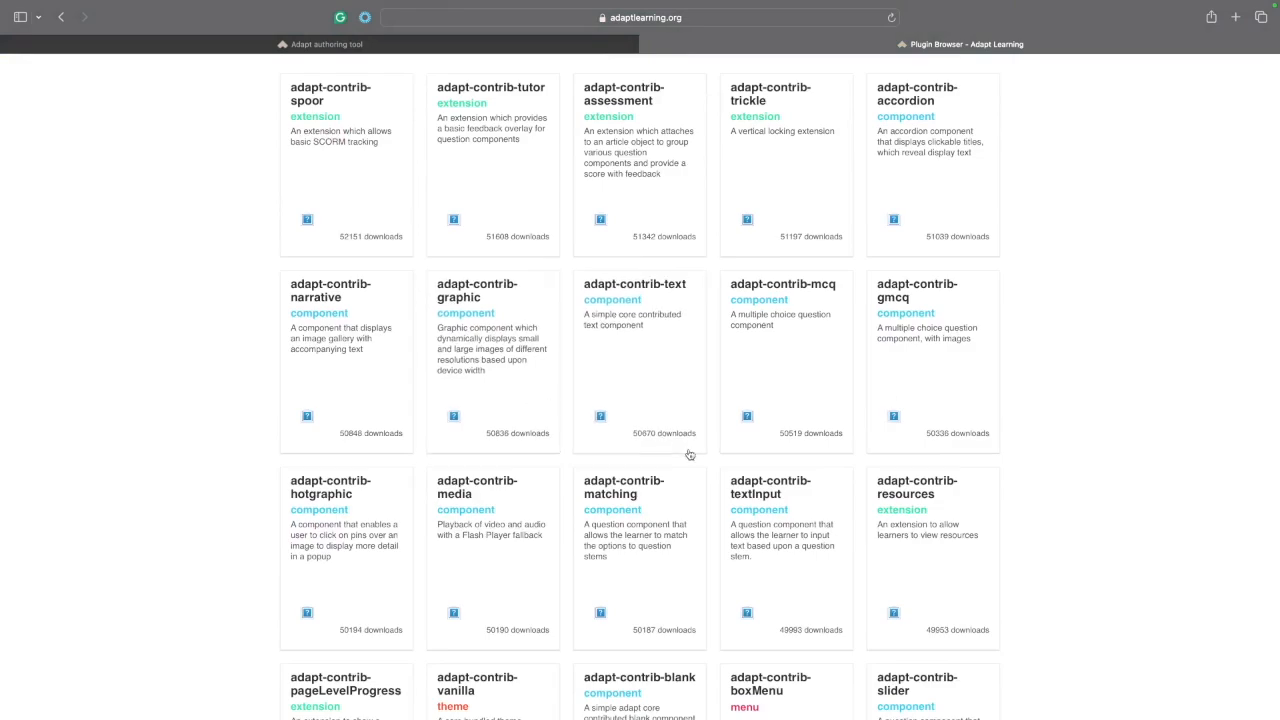
pyautogui.scroll(-5, 663, 556)
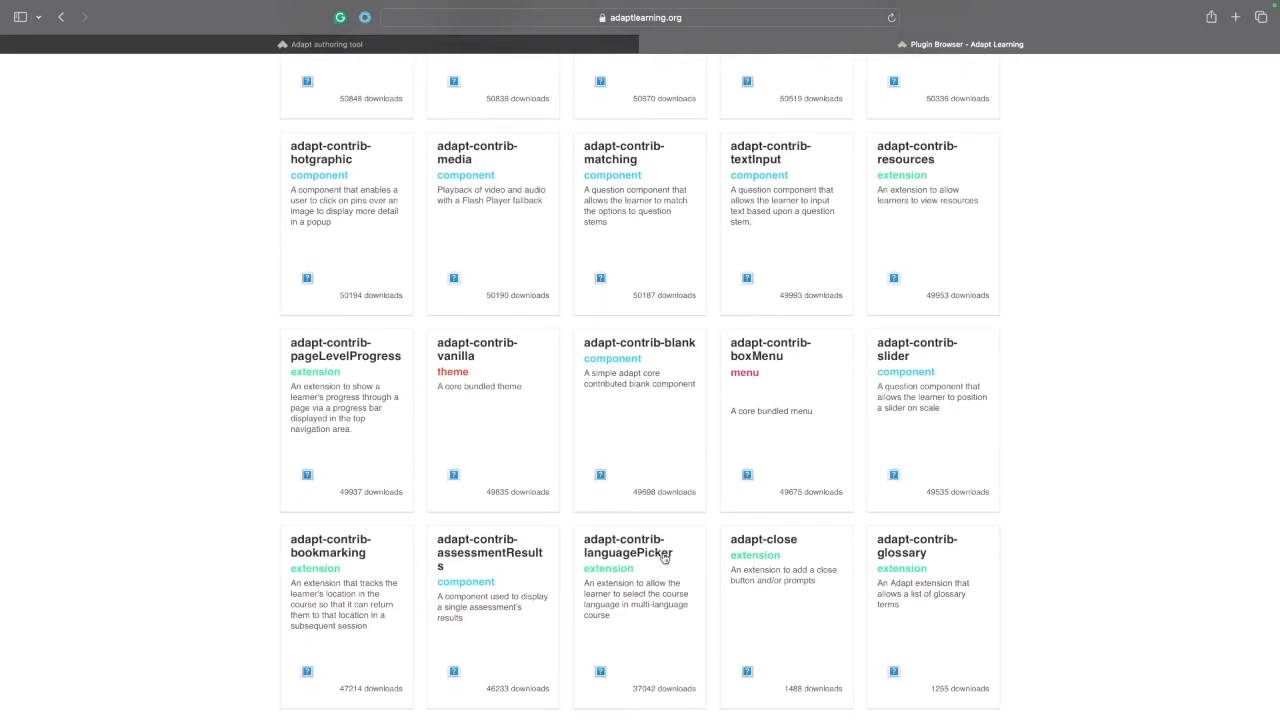
pyautogui.scroll(-1, 663, 556)
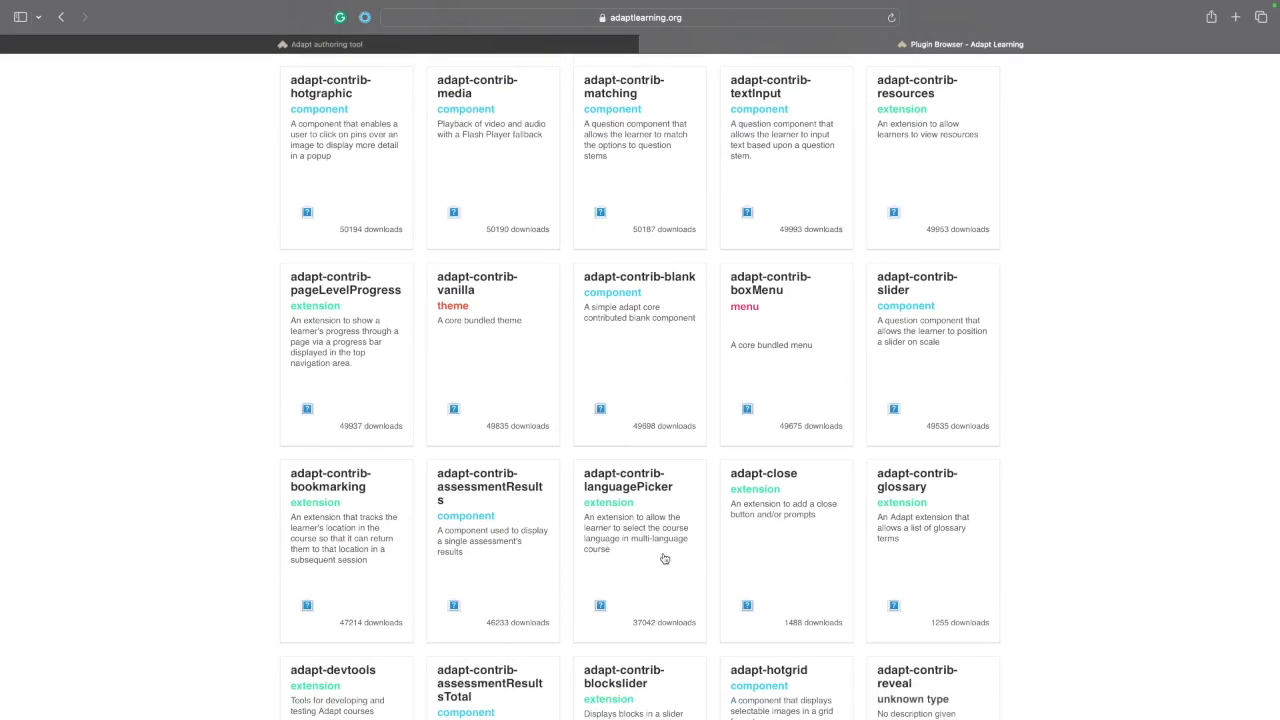
pyautogui.scroll(-5, 664, 558)
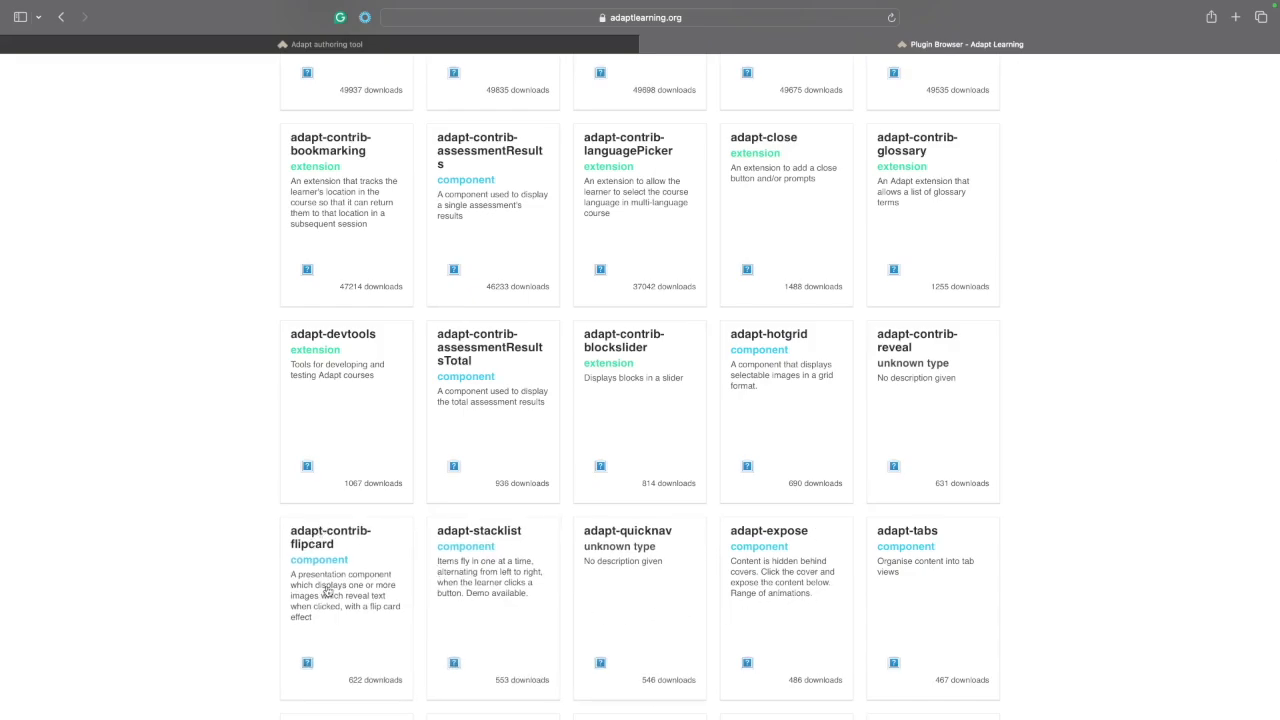
pyautogui.scroll(-5, 674, 589)
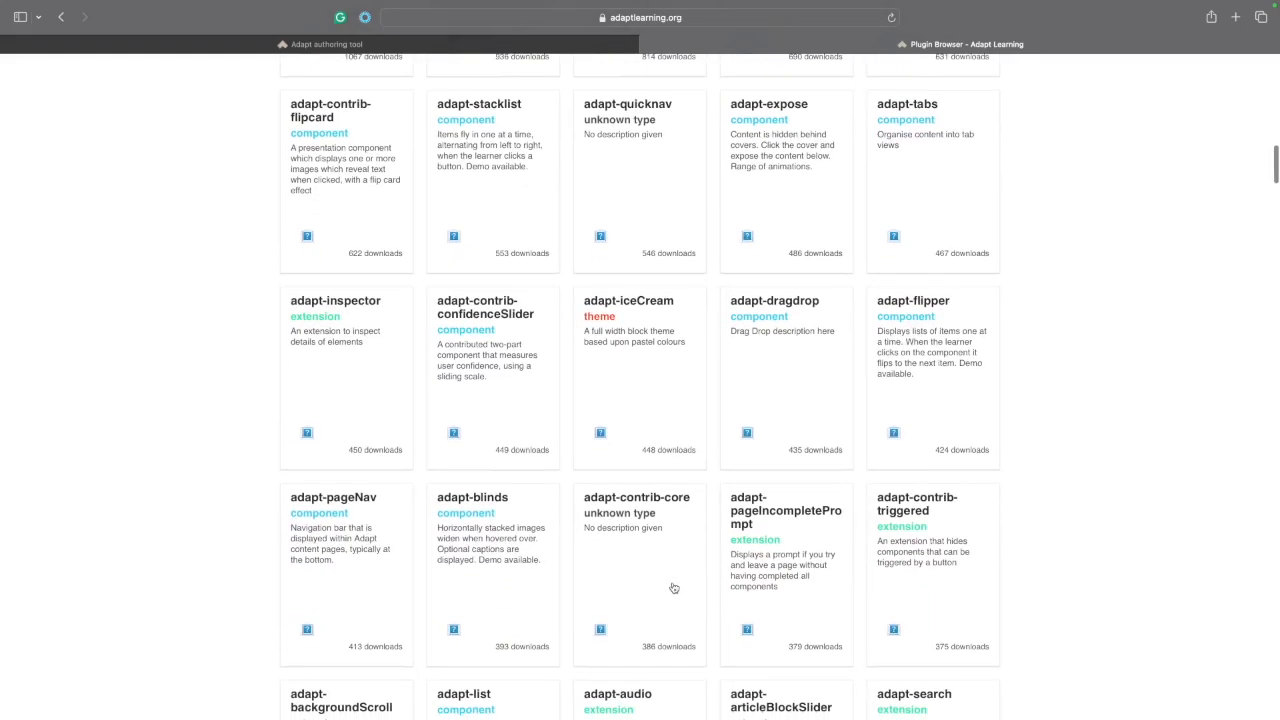
pyautogui.scroll(-4, 674, 589)
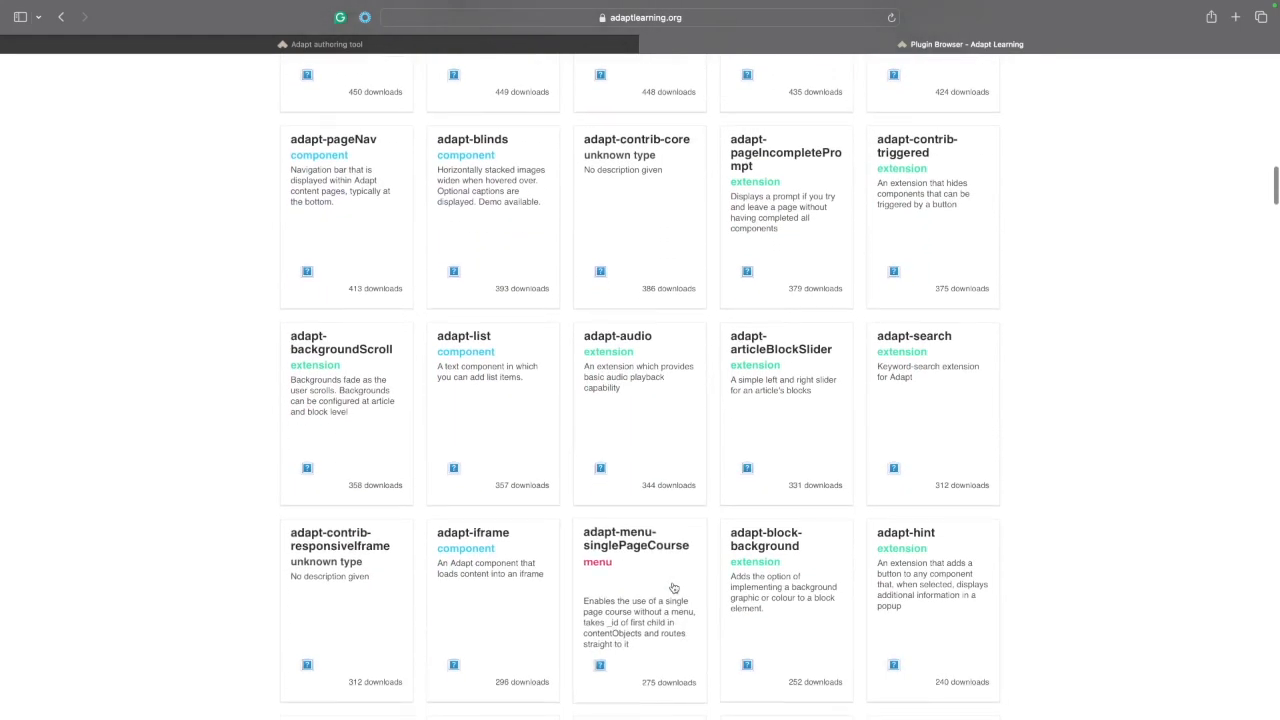
pyautogui.scroll(-3, 674, 588)
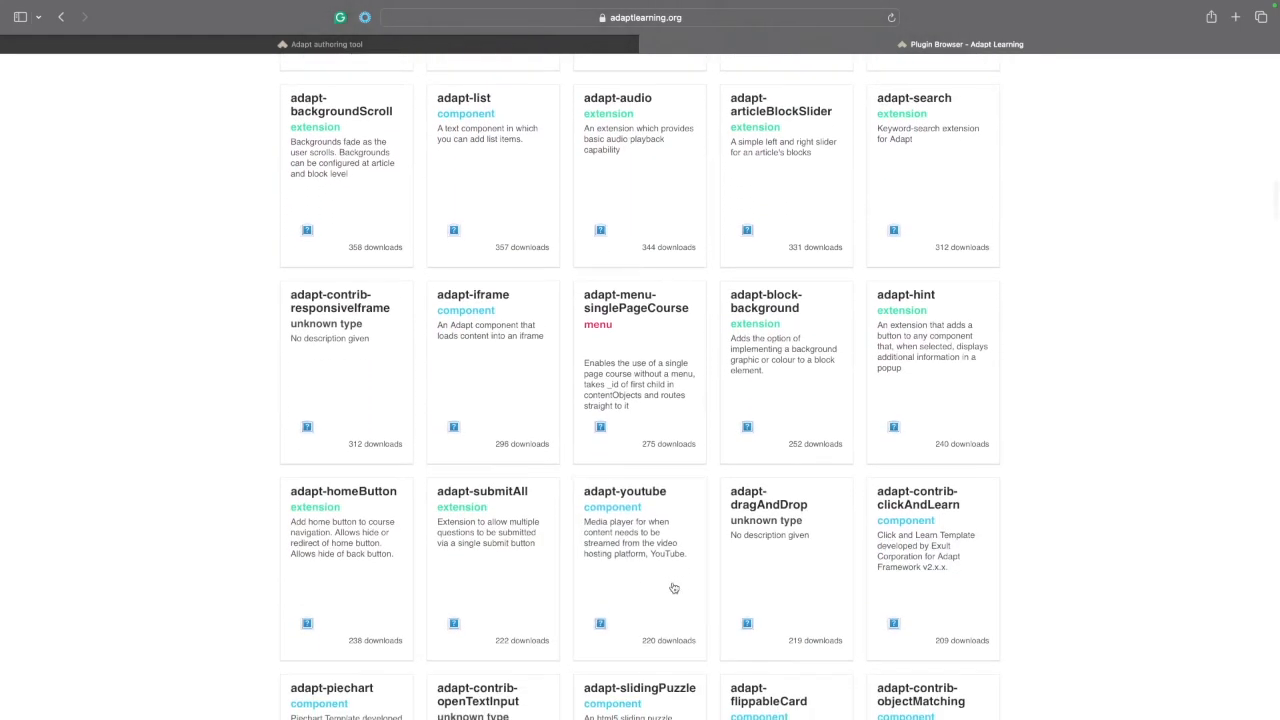
pyautogui.scroll(7, 674, 588)
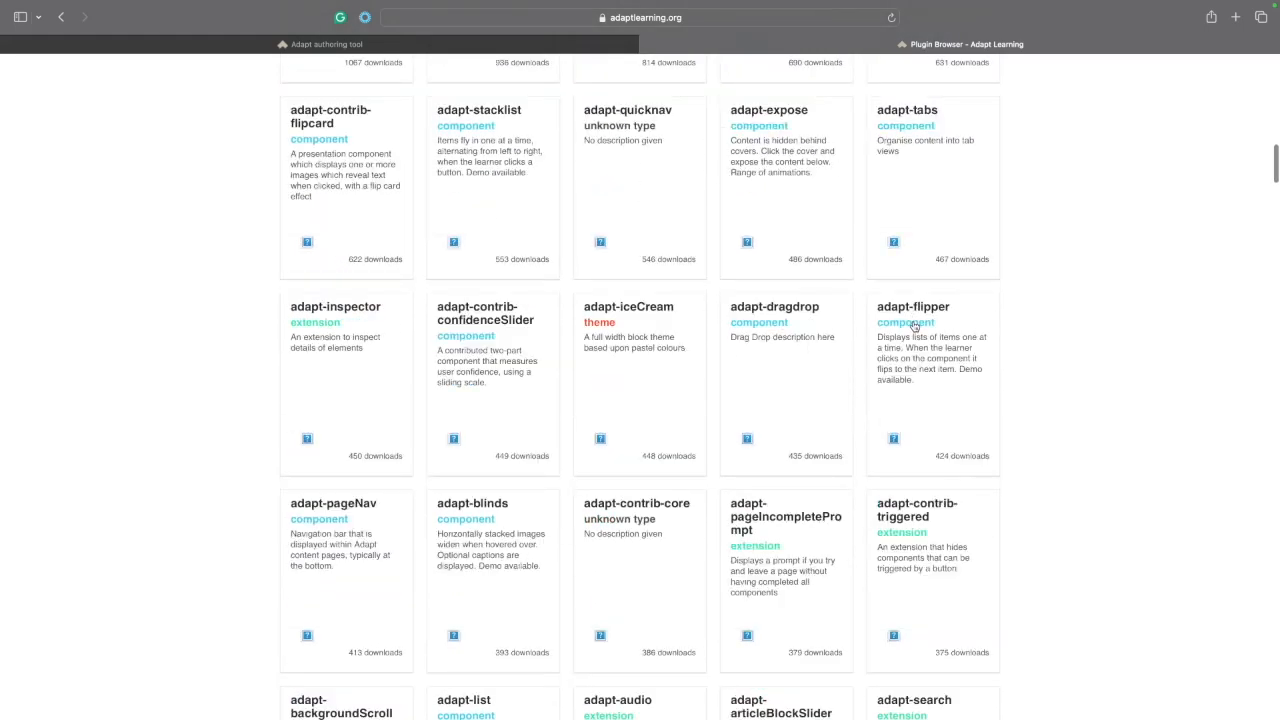
# Open the adapt-flipper plugin's details and download its GitHub repository as a ZIP from the plugin homepage
pyautogui.click(913, 326)
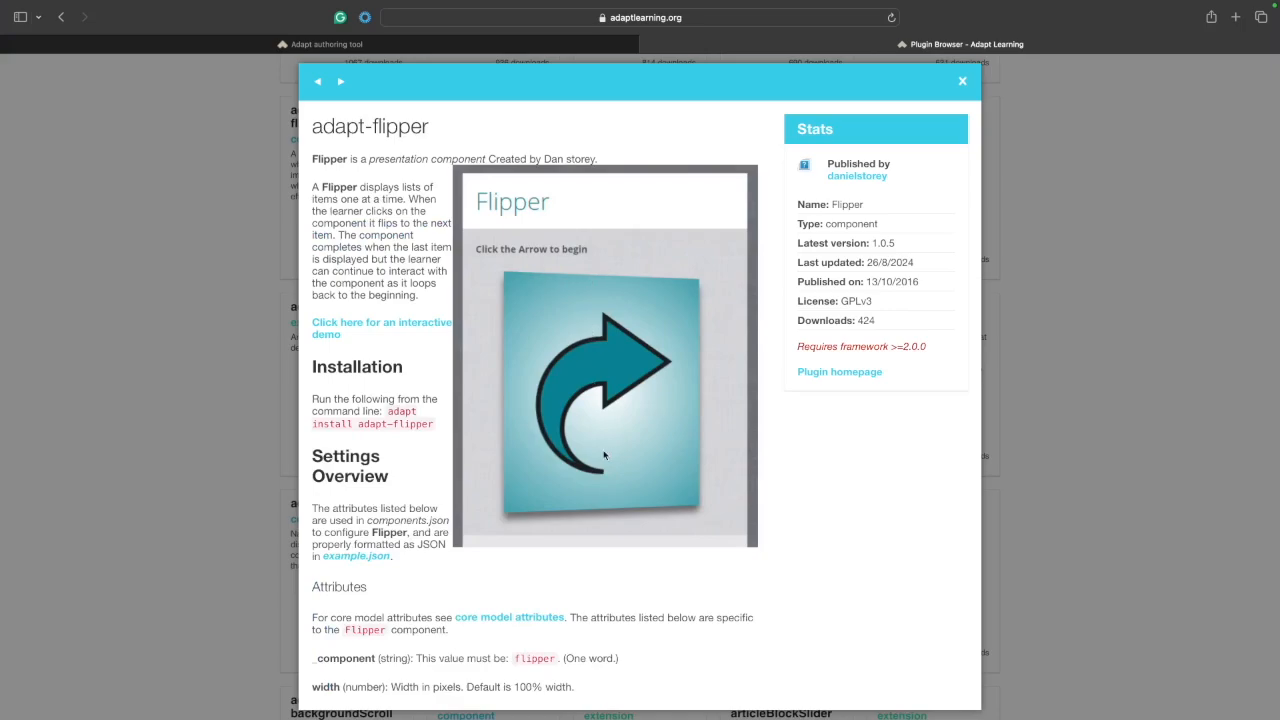
pyautogui.scroll(-5, 640, 595)
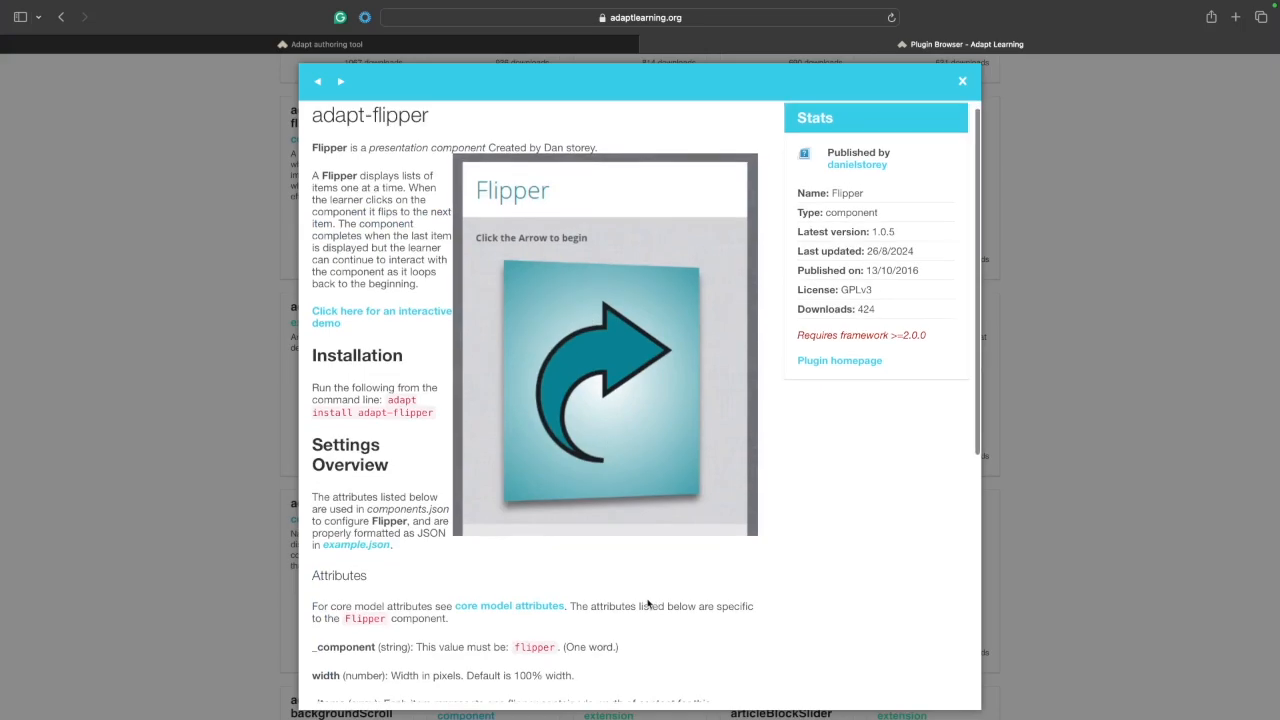
pyautogui.scroll(5, 647, 604)
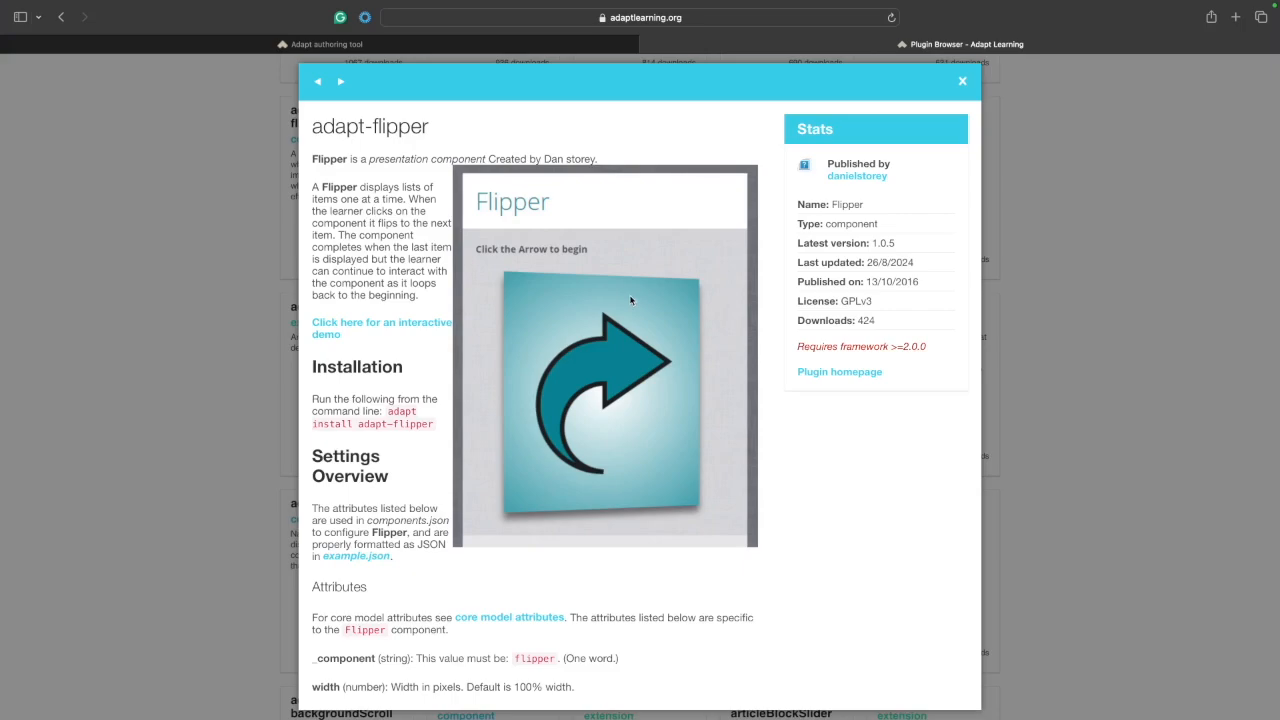
pyautogui.click(839, 372)
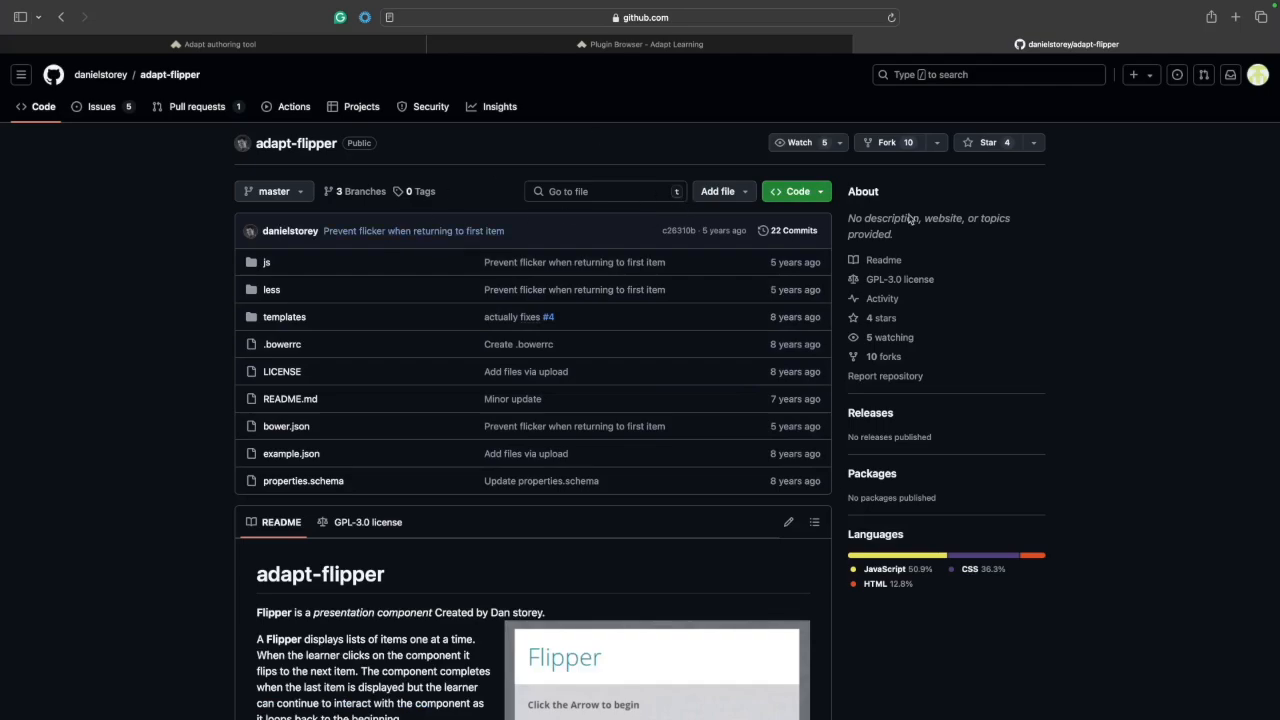
pyautogui.click(826, 196)
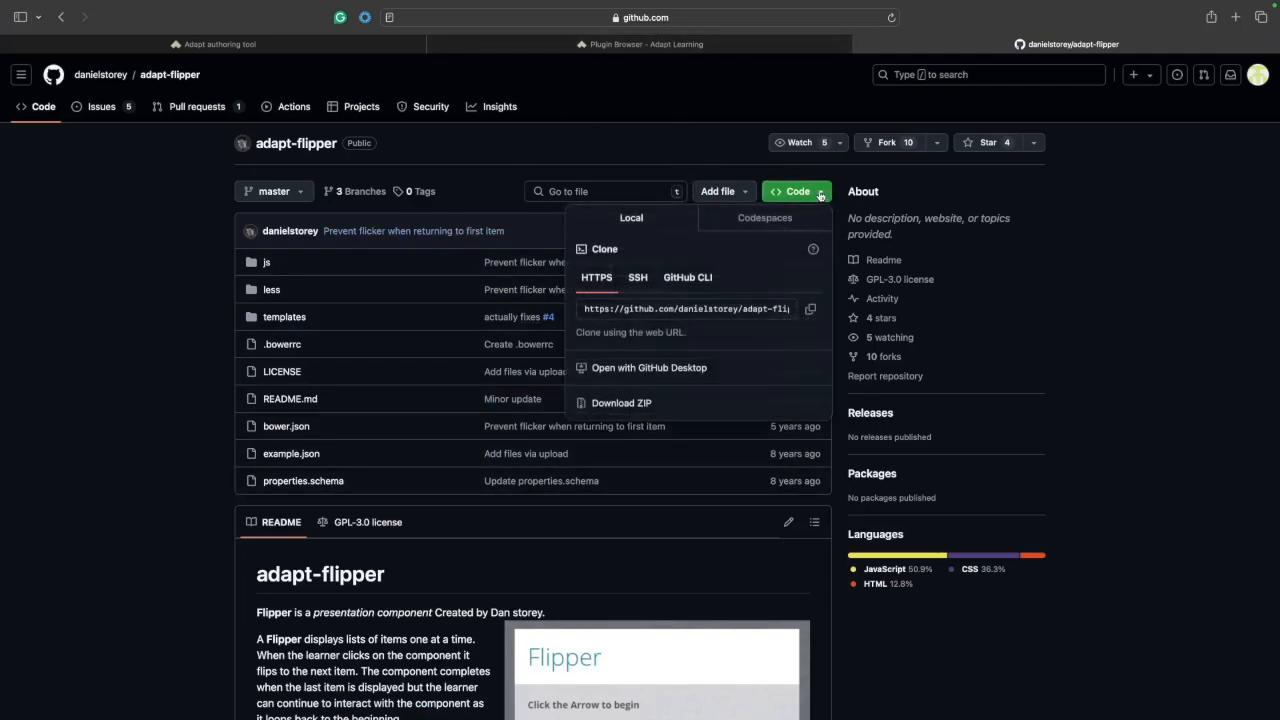
pyautogui.click(645, 404)
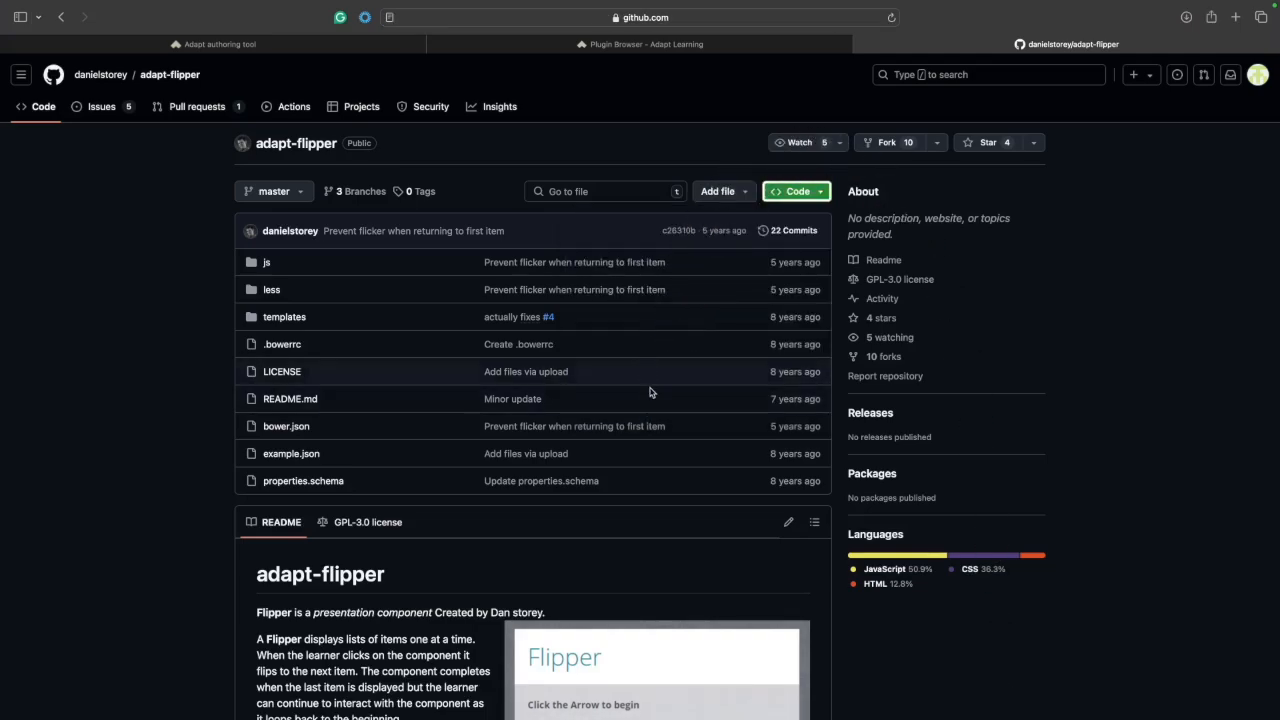
# Switch to Finder, move adapt-flipper-master.zip from the Trash into the Downloads folder, and return to the browser
pyautogui.moveTo(950, 714)
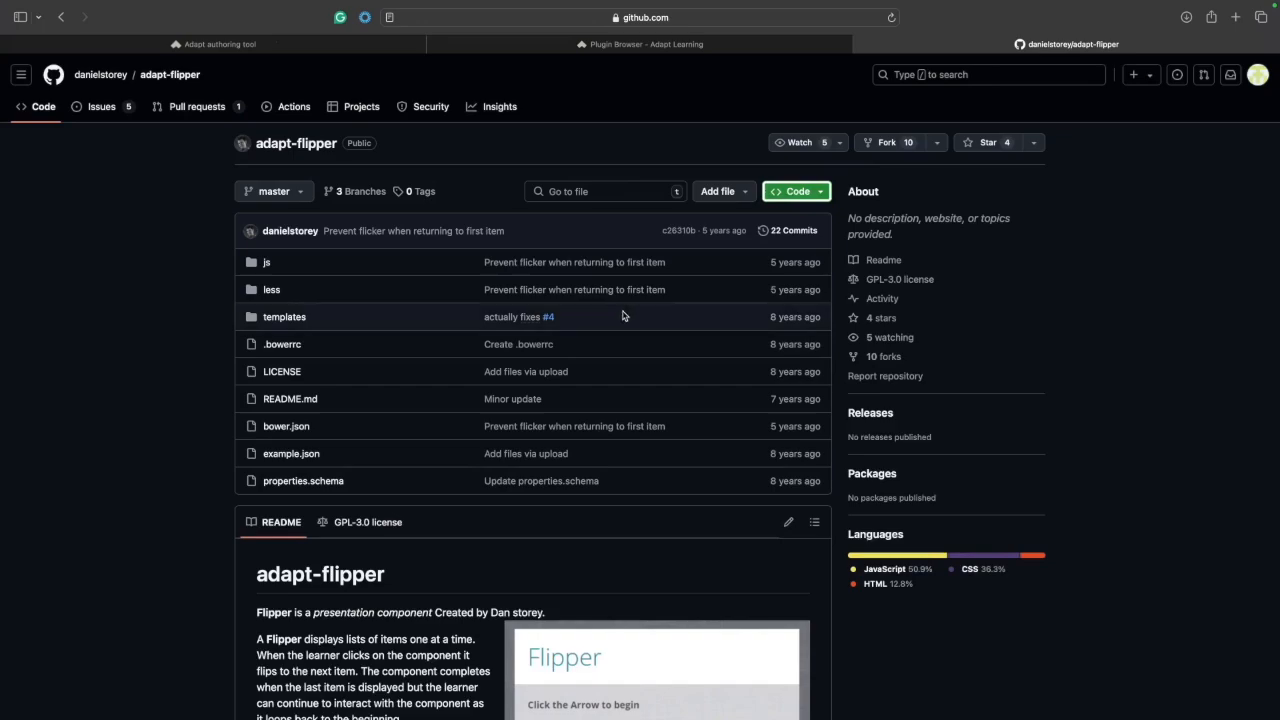
pyautogui.hotkey('ctrl', 'Left')
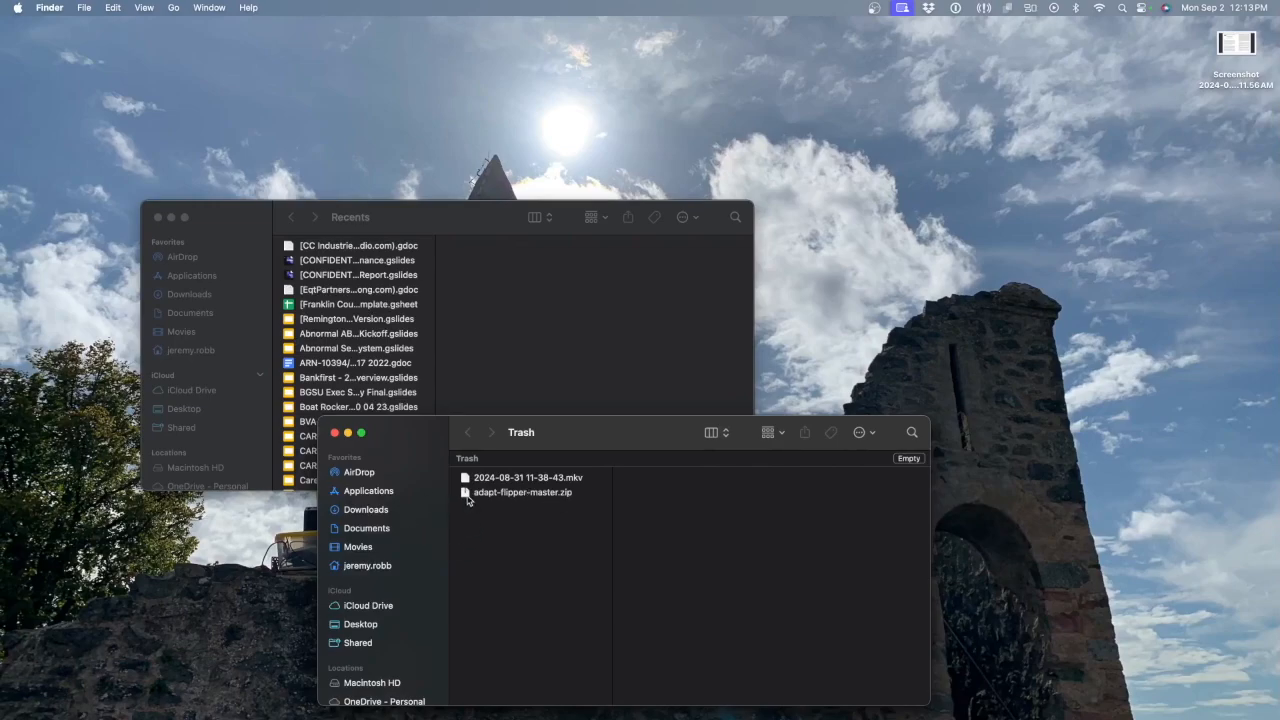
pyautogui.moveTo(467, 500); pyautogui.dragTo(199, 303)
pyautogui.hotkey('ctrl', 'Right')
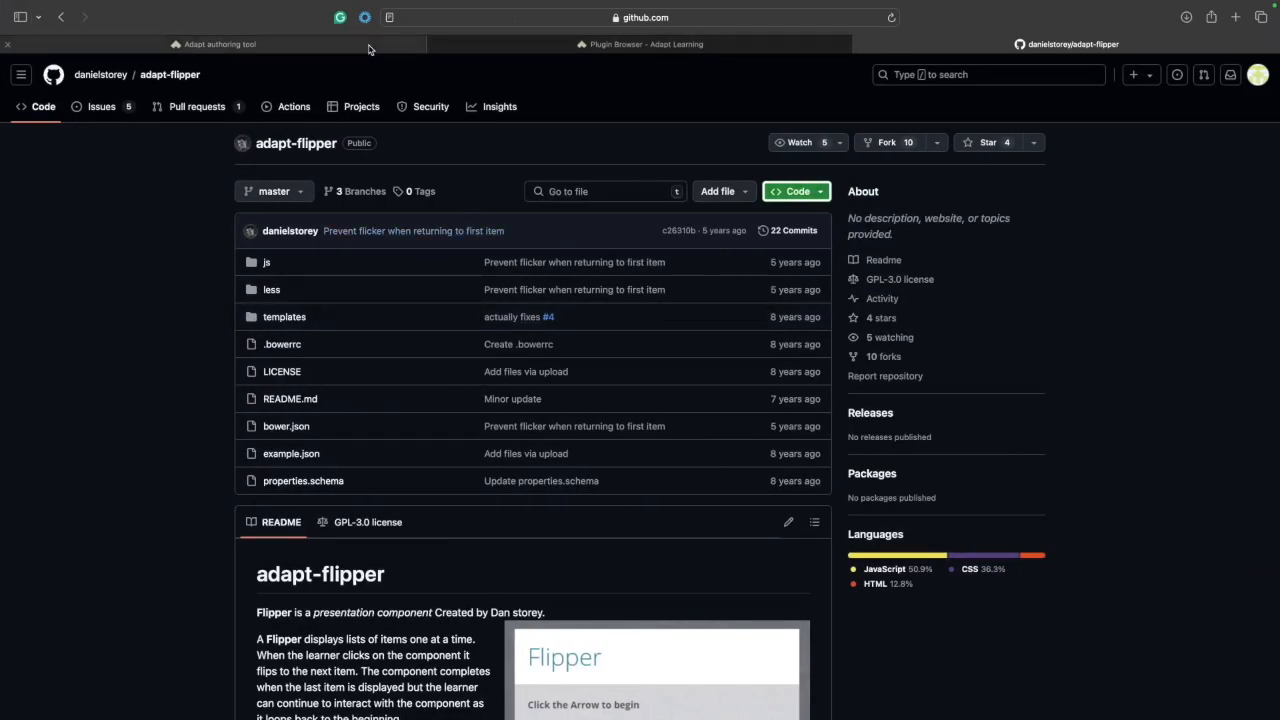
# Upload adapt-flipper-master.zip from the Downloads folder as a new plugin in the Adapt authoring tool
pyautogui.click(337, 43)
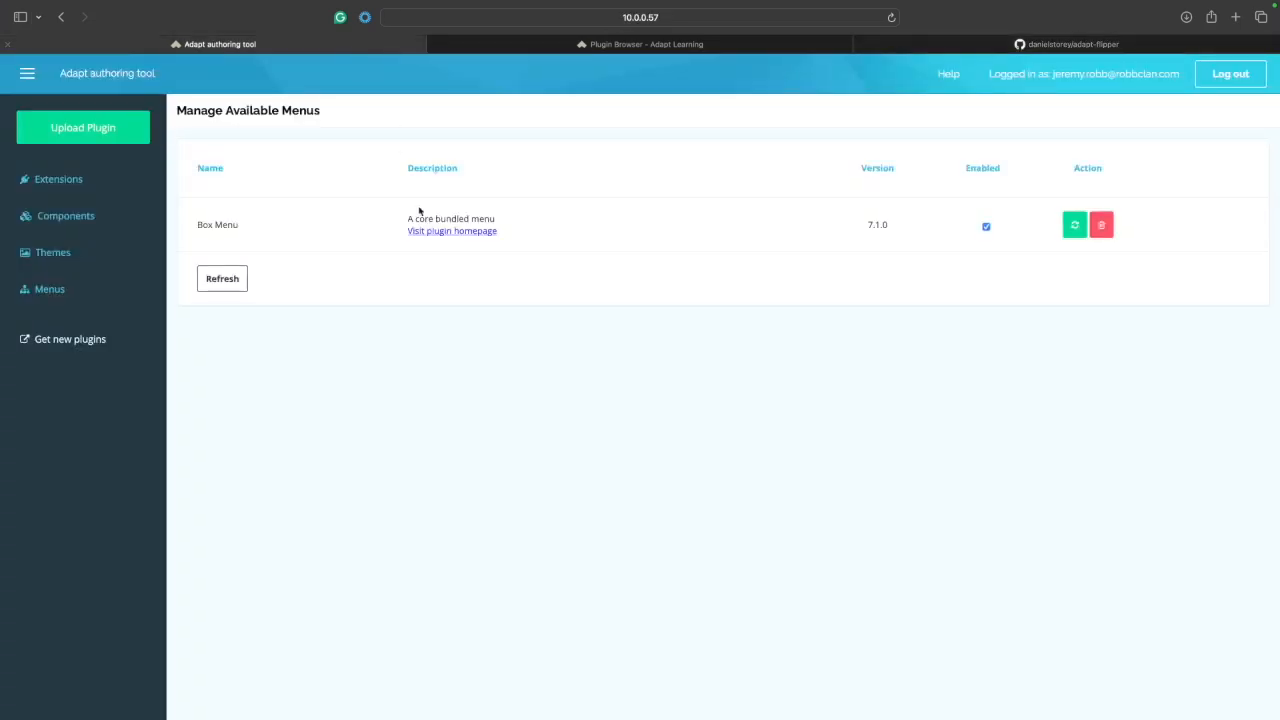
pyautogui.click(85, 130)
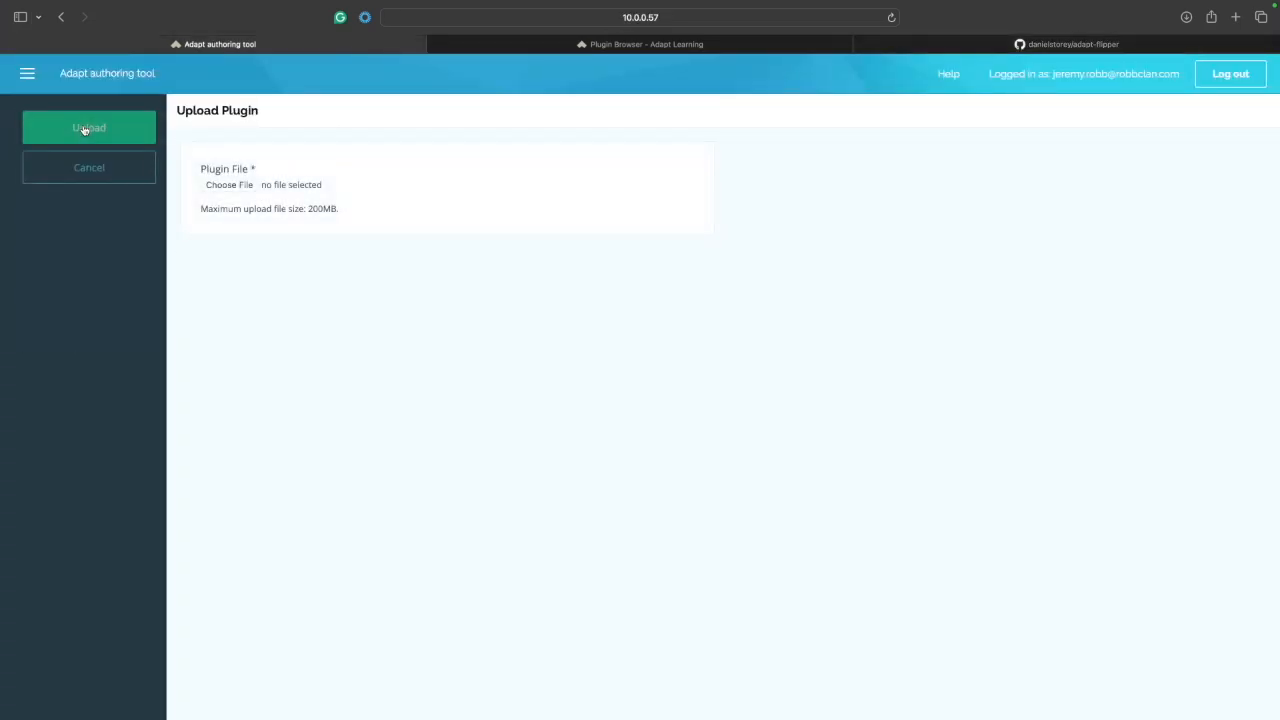
pyautogui.click(229, 185)
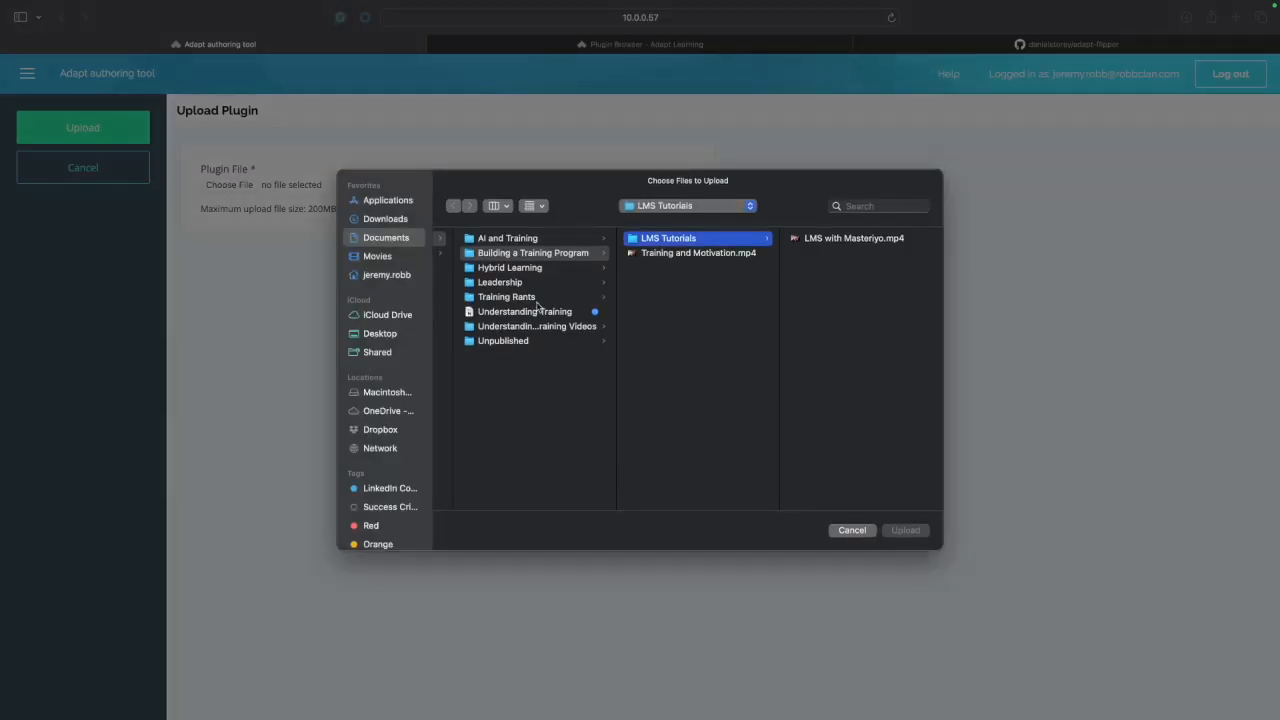
pyautogui.click(384, 220)
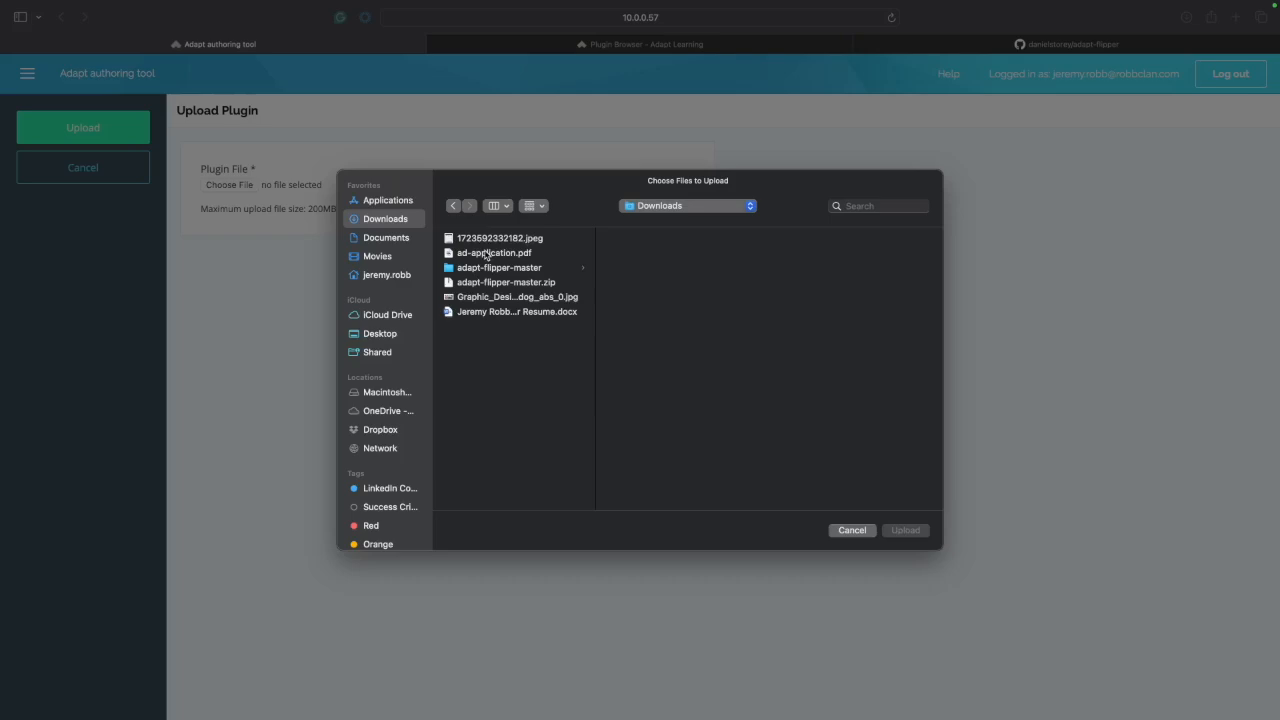
pyautogui.click(482, 284)
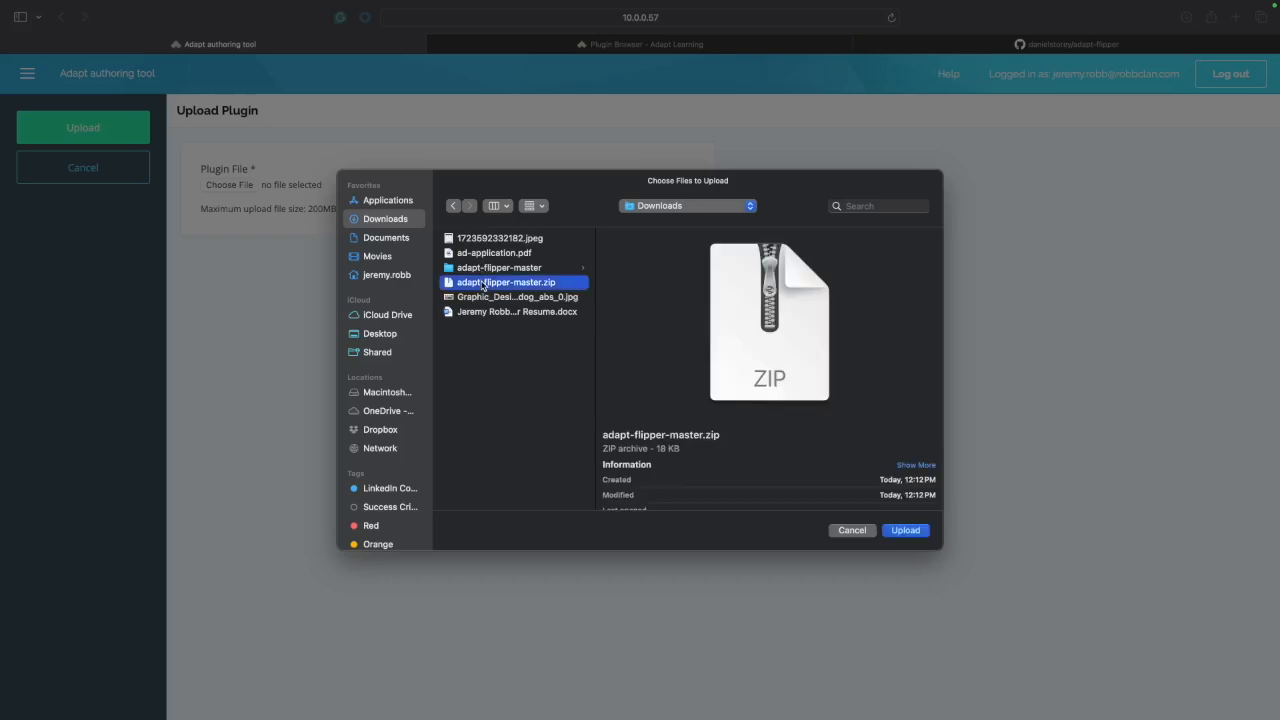
pyautogui.click(905, 531)
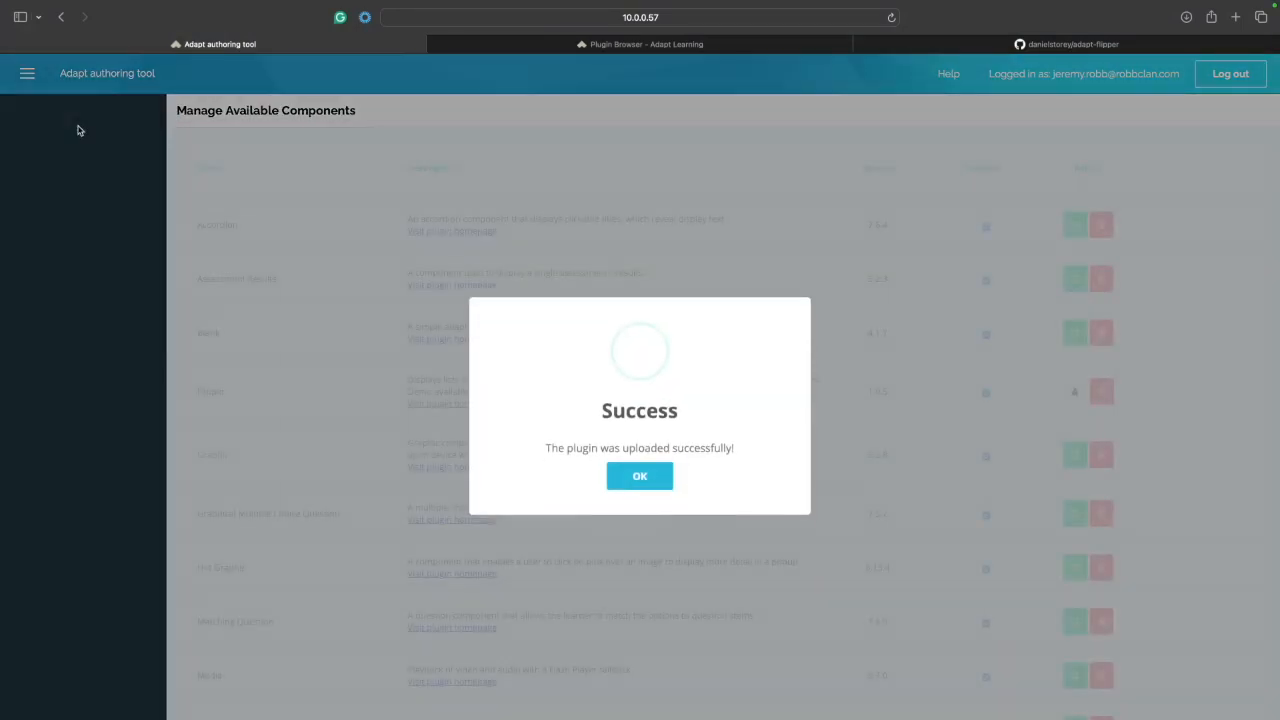
pyautogui.click(640, 454)
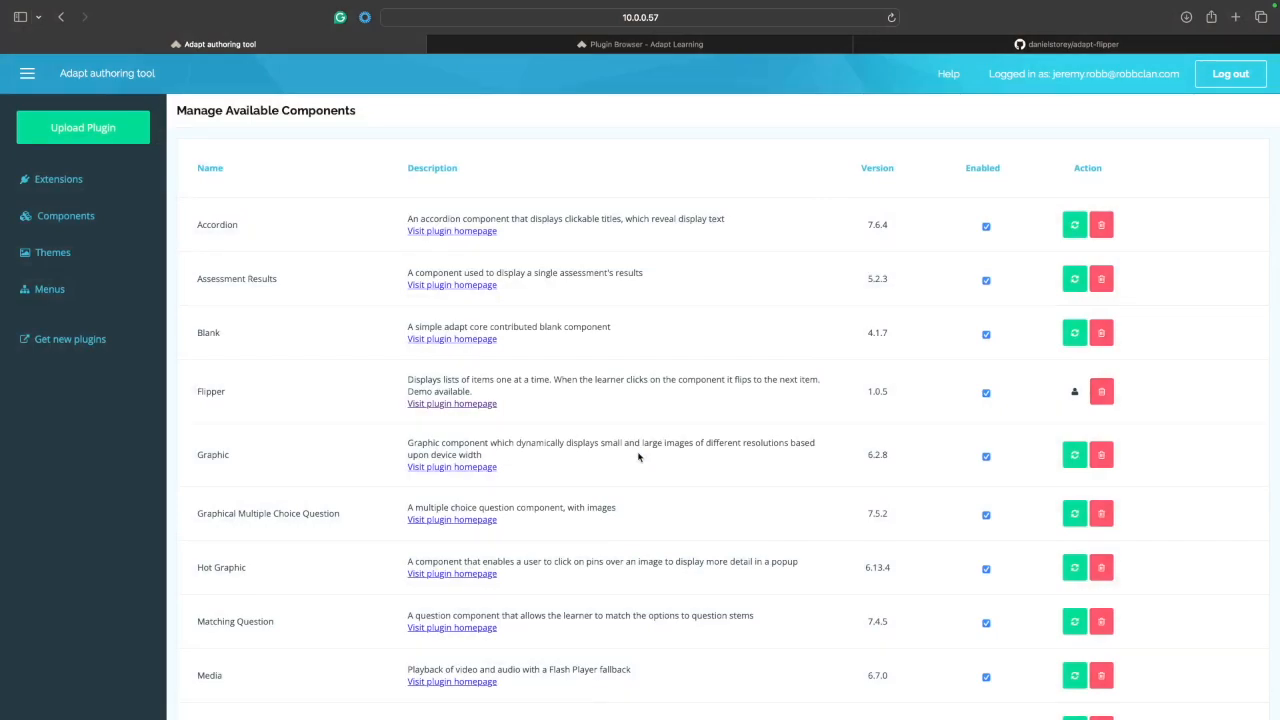